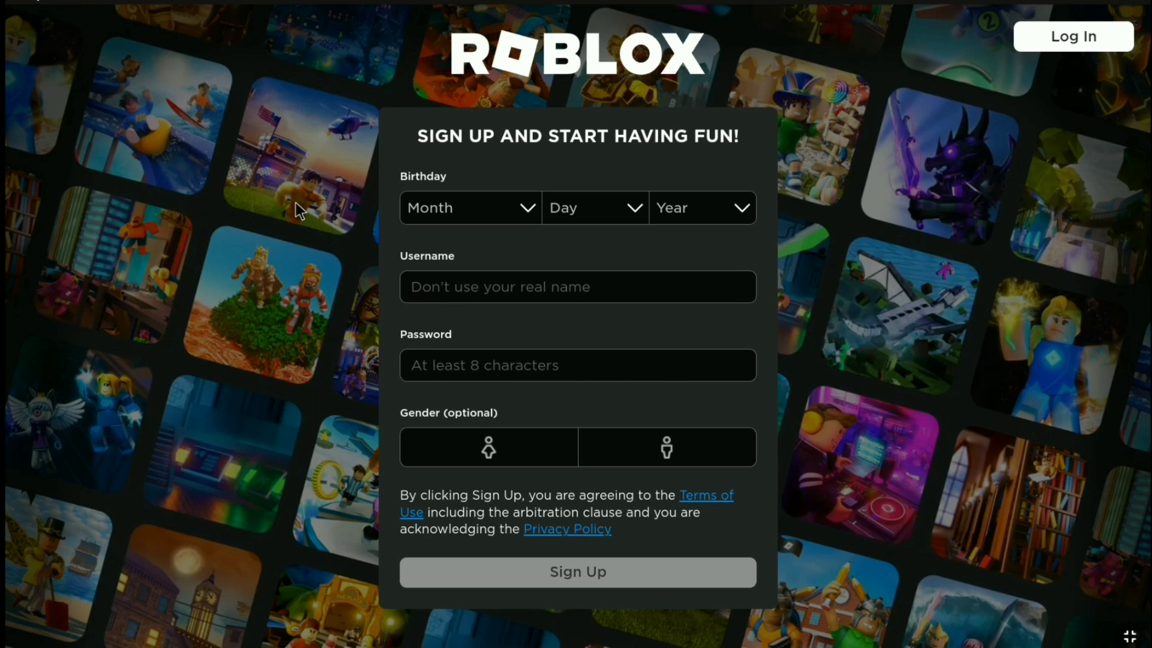
- Log in to Roblox with the account username and password
{"action": "left_click", "coordinate": [1074, 38]}
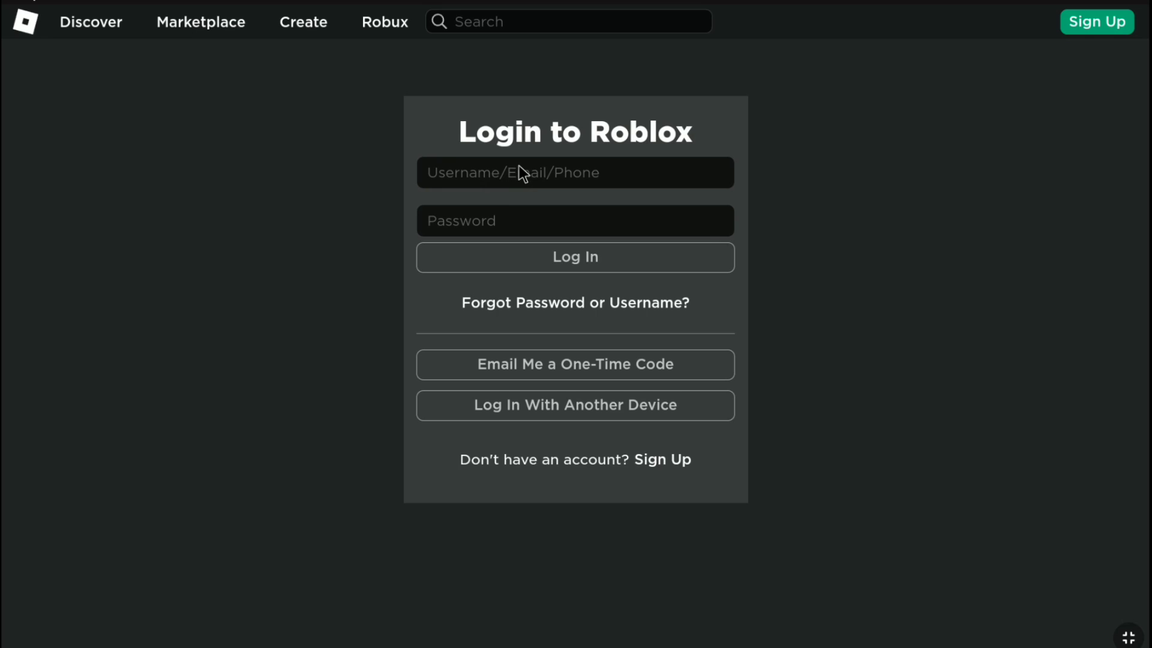
{"action": "left_click", "coordinate": [480, 176]}
{"action": "type", "text": "hellocheifpro"}
{"action": "left_click", "coordinate": [507, 223]}
{"action": "type", "text": "*********"}
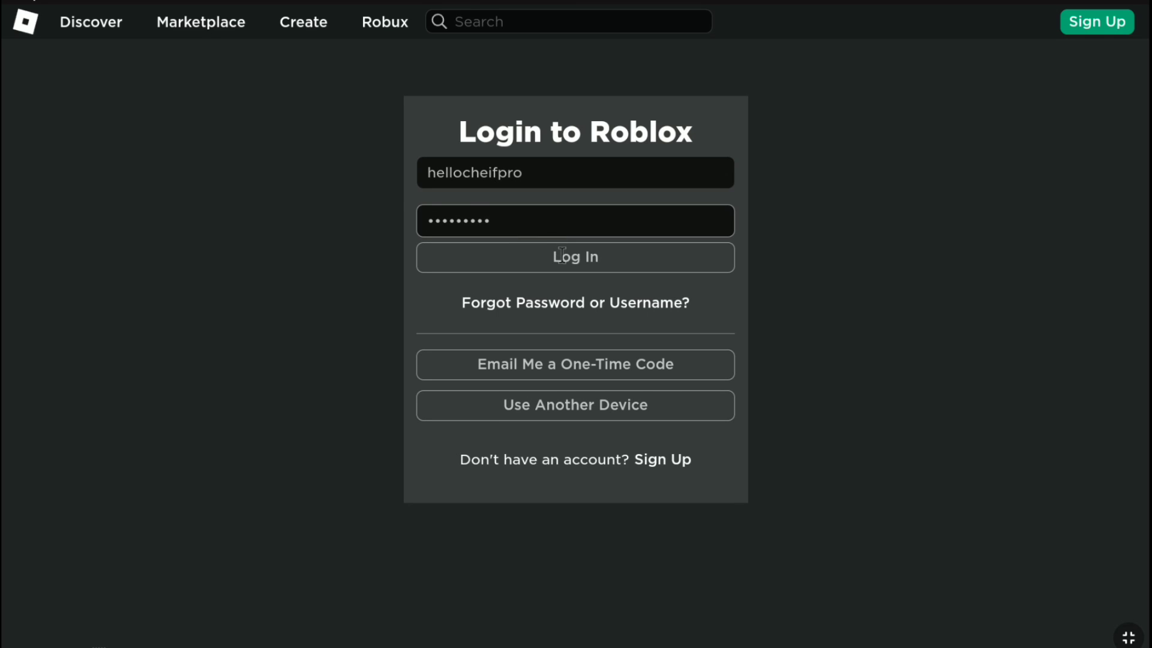
{"action": "left_click", "coordinate": [561, 255]}
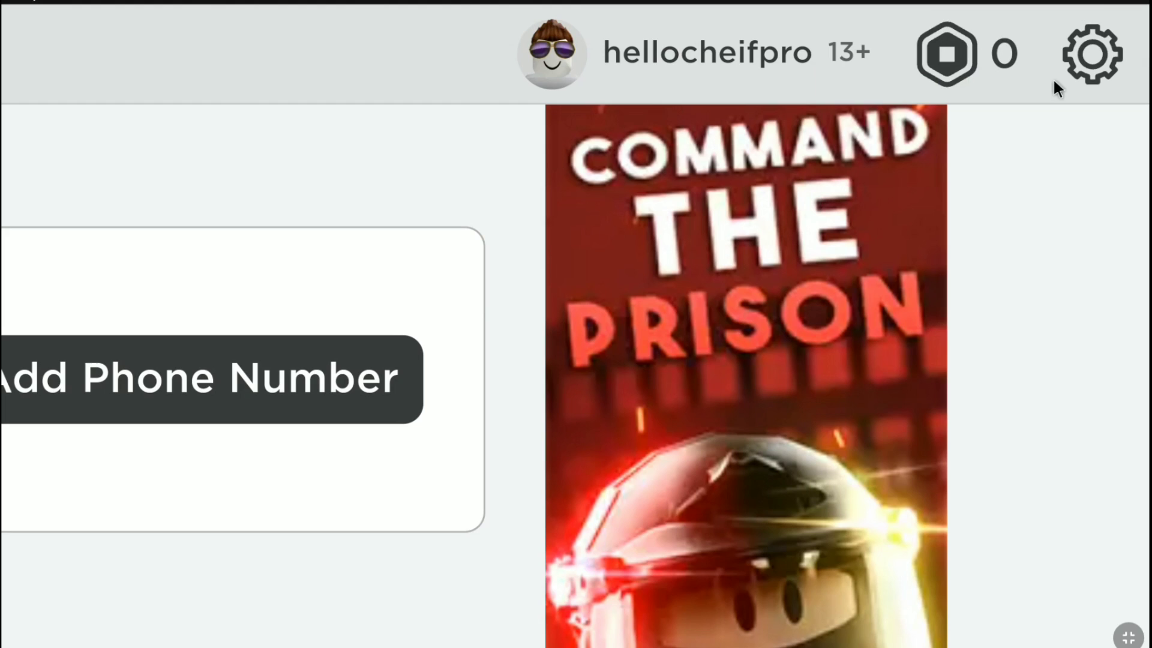
- Open My Settings from the gear menu at the top right
{"action": "left_click", "coordinate": [1082, 63]}
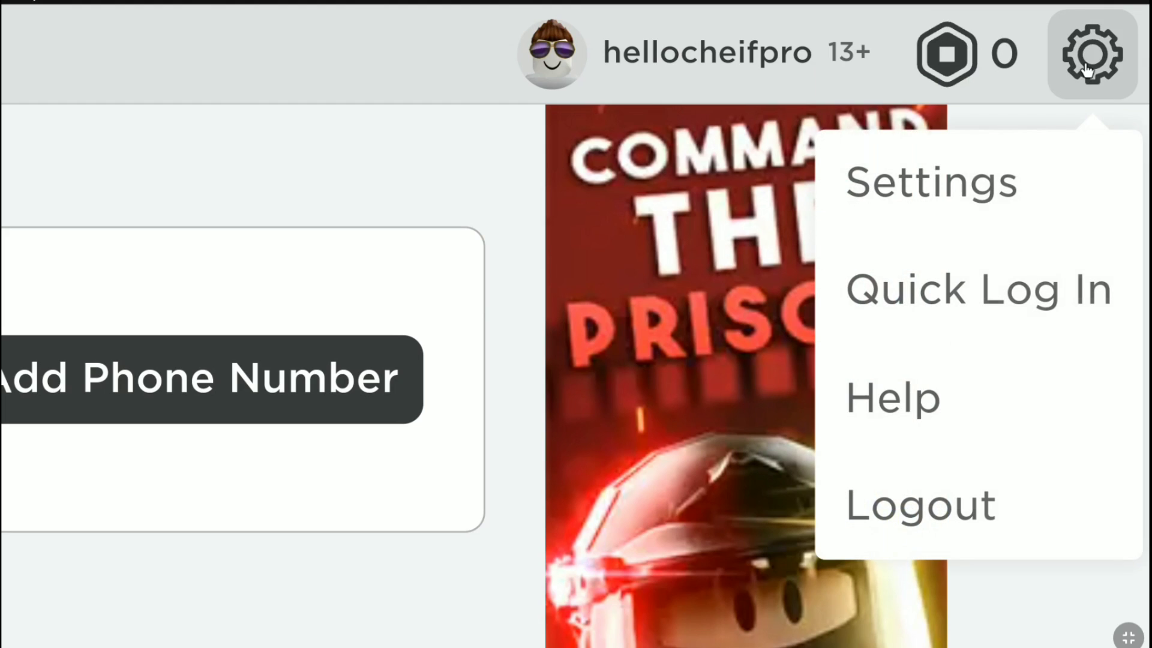
{"action": "left_click", "coordinate": [936, 197]}
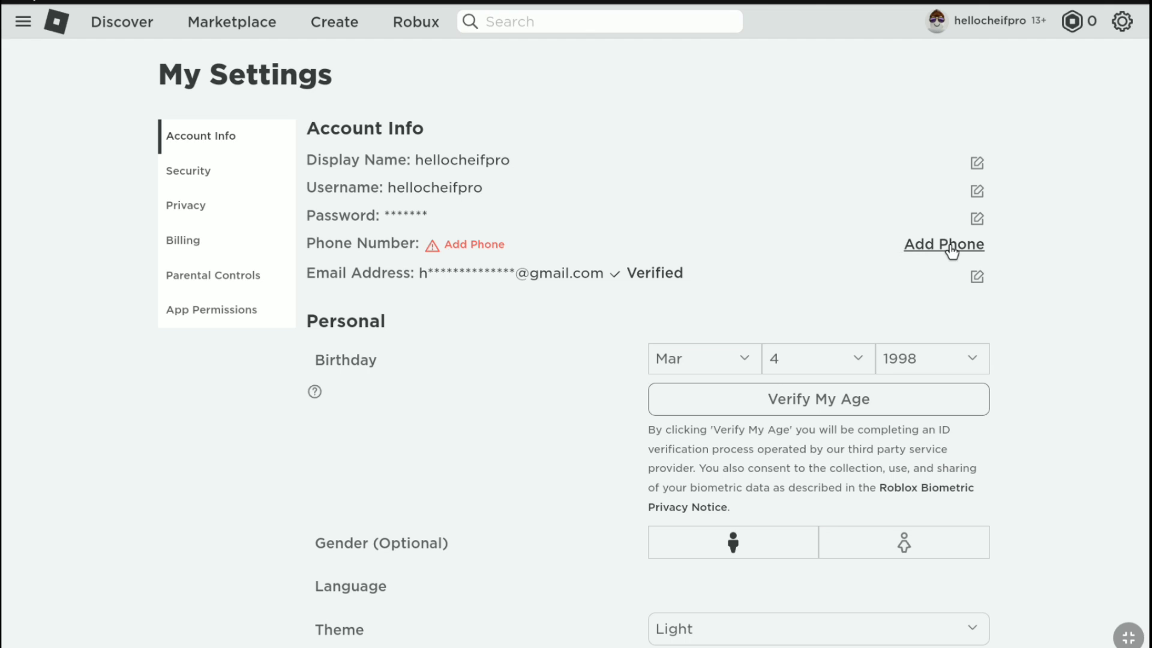
- Add a phone number with the India (+91) country code and submit it
{"action": "left_click", "coordinate": [945, 247]}
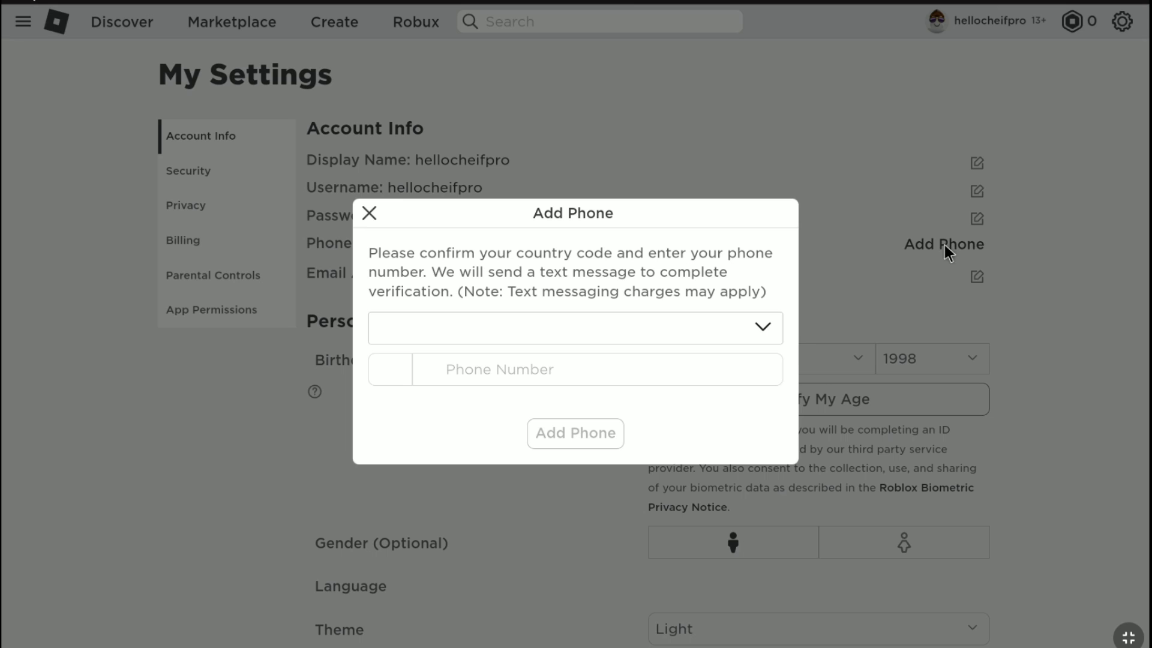
{"action": "left_click", "coordinate": [762, 329]}
{"action": "left_click", "coordinate": [429, 557]}
{"action": "left_click", "coordinate": [486, 369]}
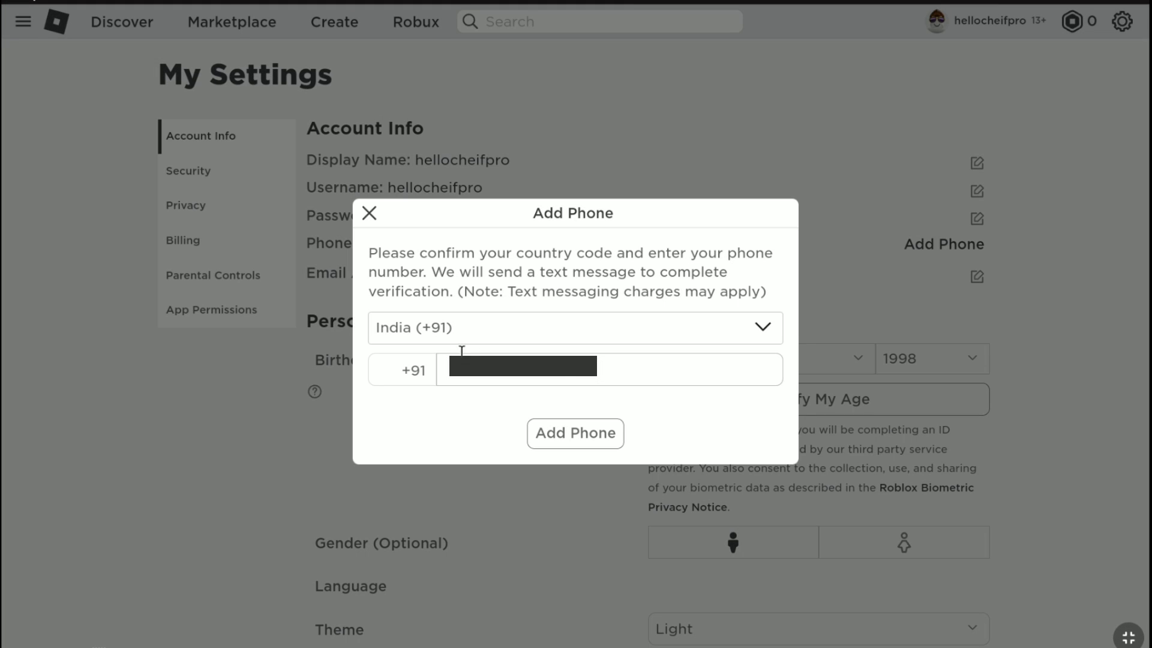
{"action": "left_click", "coordinate": [575, 434]}
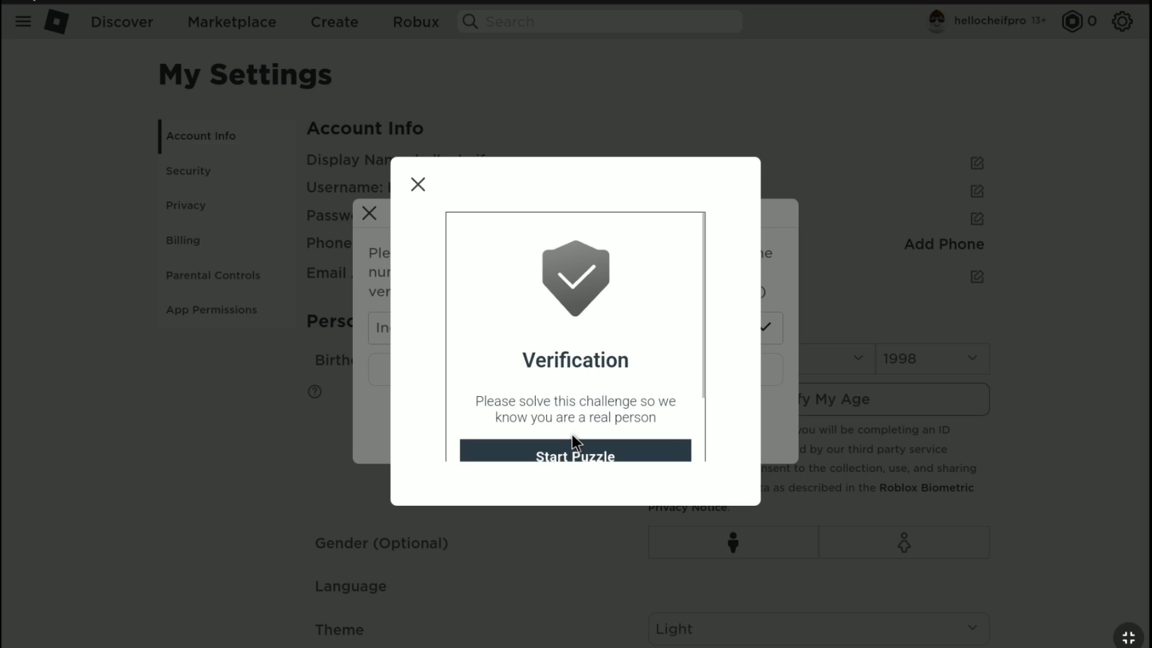
{"action": "scroll", "coordinate": [626, 343], "scroll_direction": "down", "scroll_amount": 2}
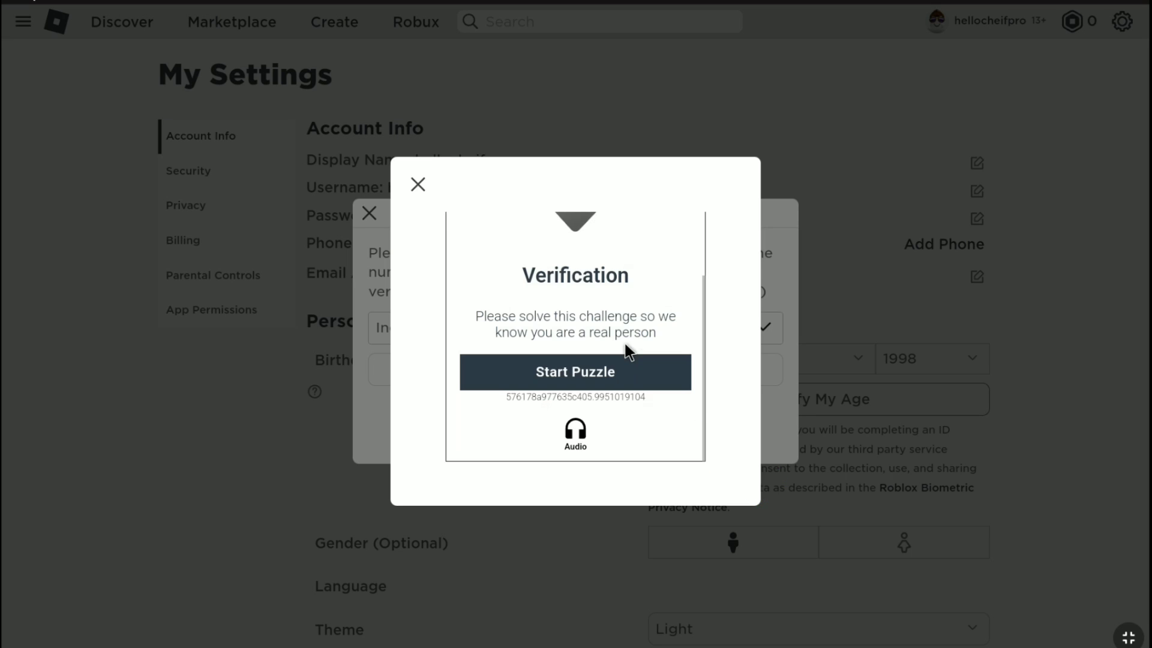
- Start and solve the three arrow-matching verification puzzles
{"action": "left_click", "coordinate": [570, 372]}
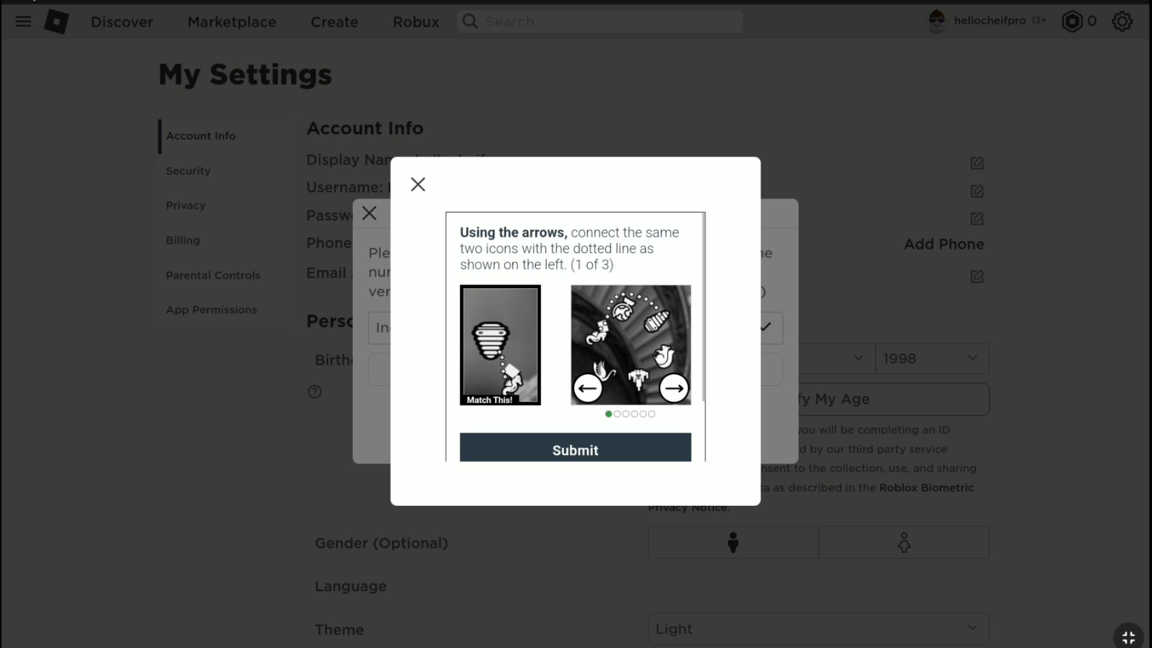
{"action": "left_click", "coordinate": [588, 388]}
{"action": "left_click", "coordinate": [579, 450]}
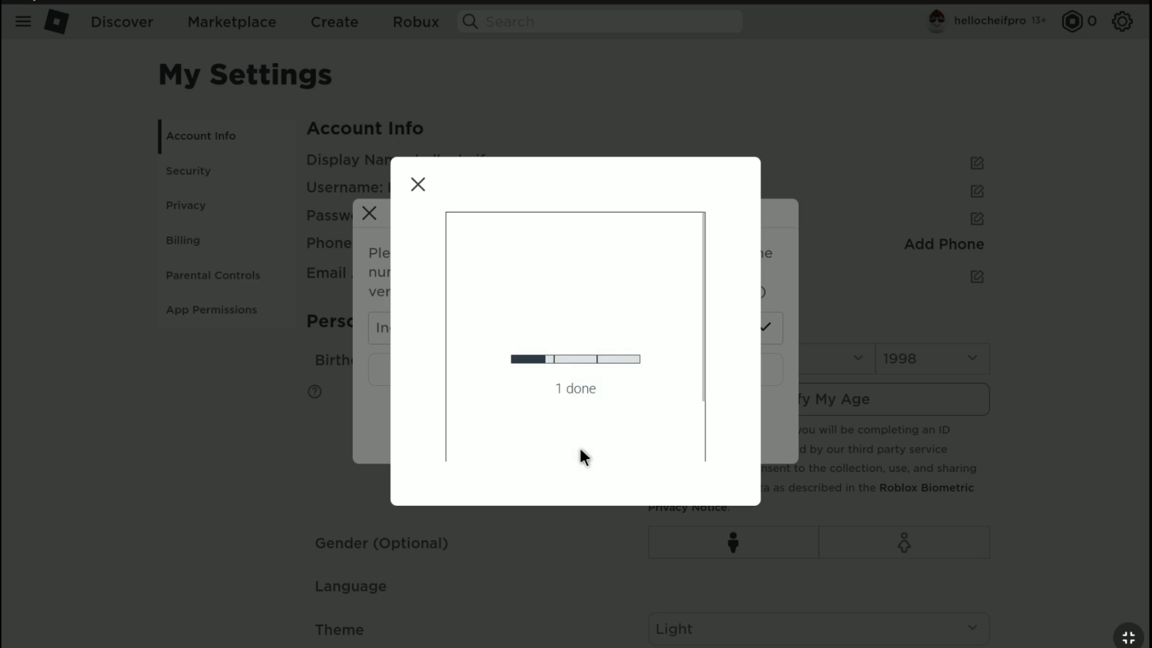
{"action": "left_click", "coordinate": [581, 446]}
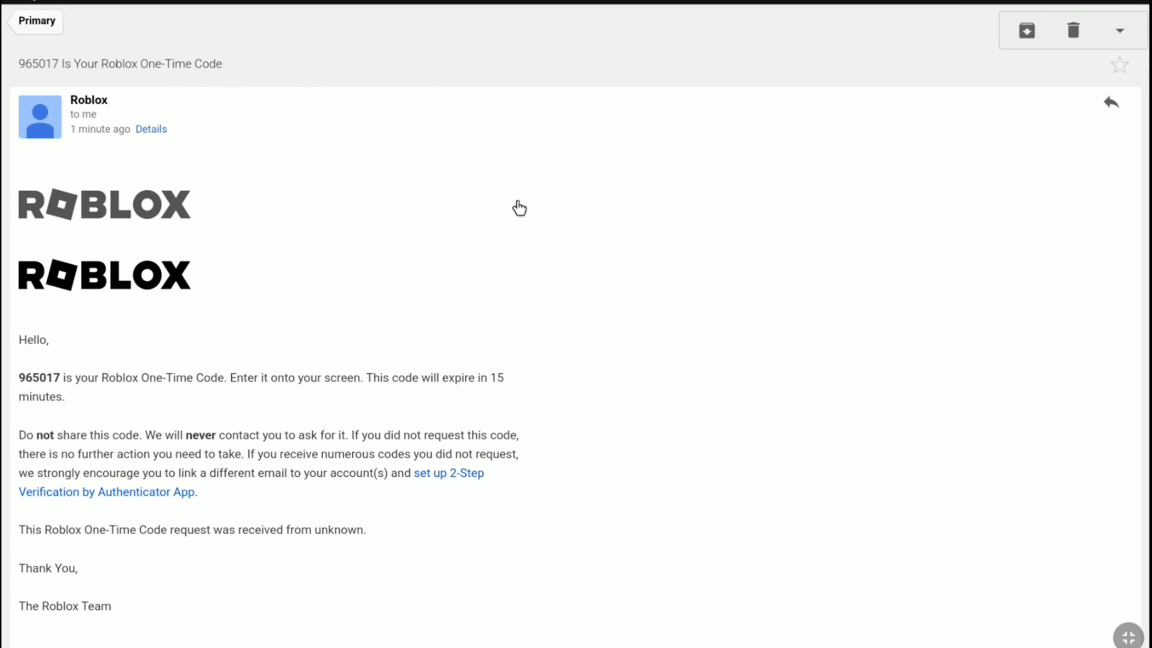
{"action": "left_click_drag", "start_coordinate": [41, 356], "coordinate": [132, 354]}
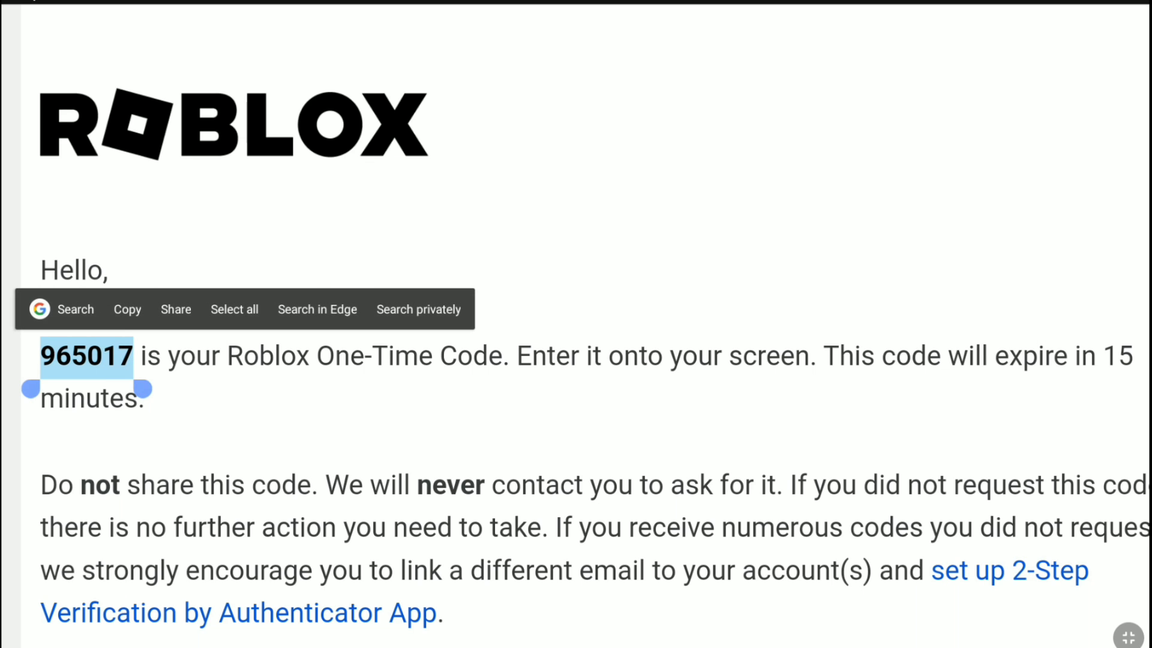
{"action": "left_click", "coordinate": [114, 309]}
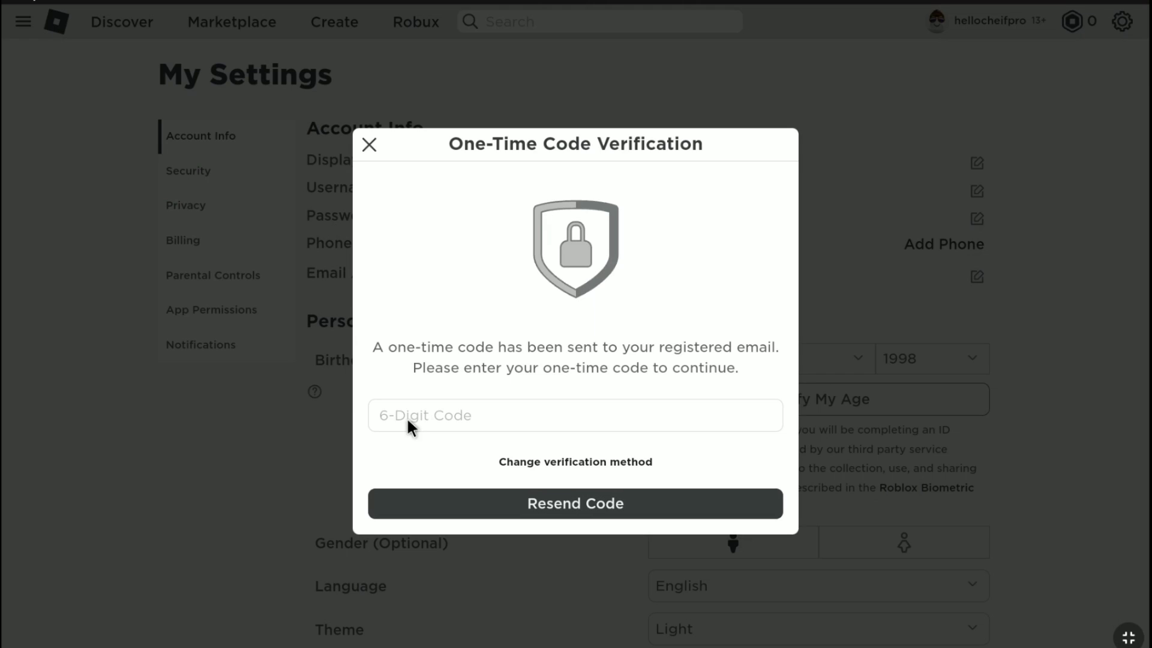
{"action": "left_click", "coordinate": [390, 410]}
{"action": "left_click", "coordinate": [378, 378]}
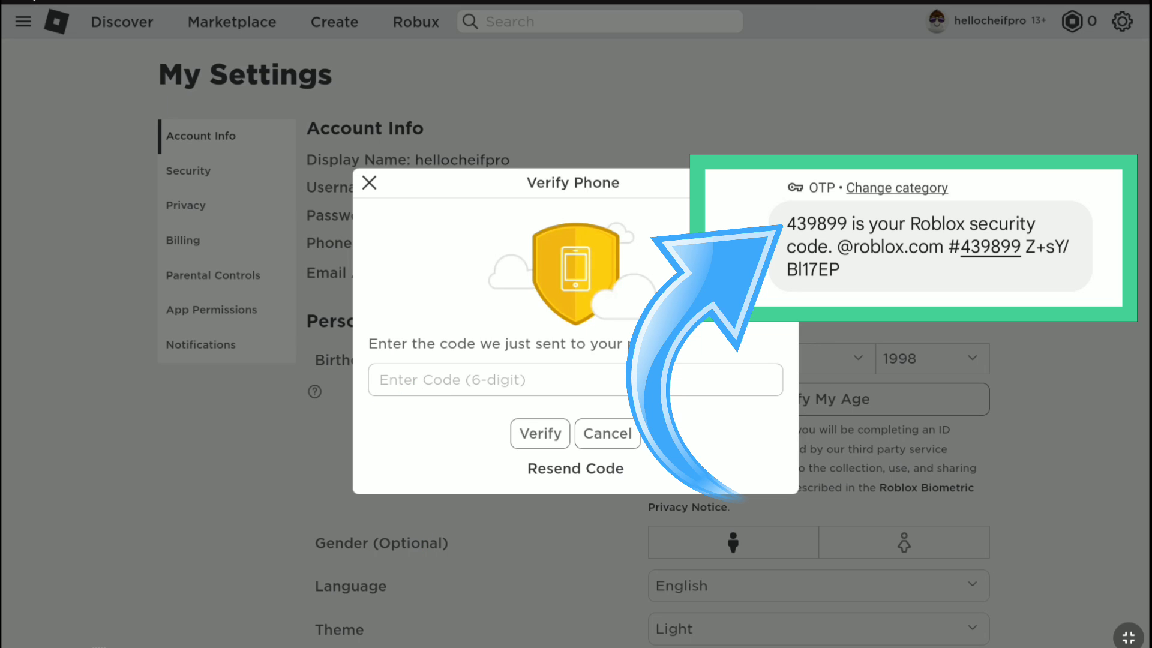
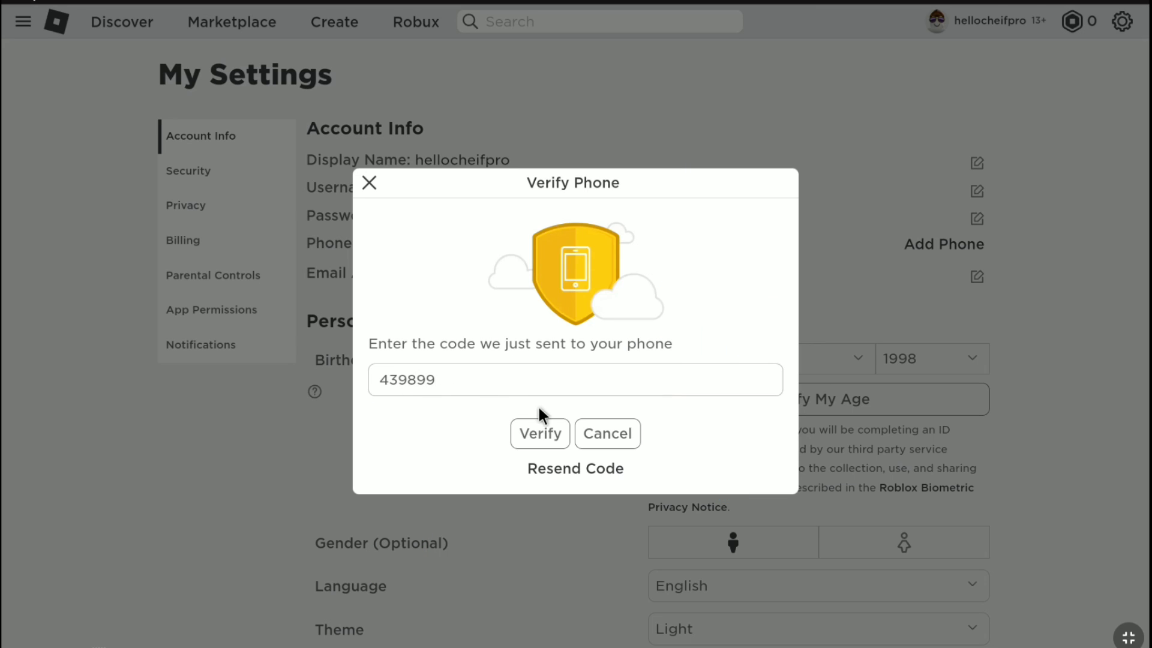
{"action": "left_click", "coordinate": [544, 434]}
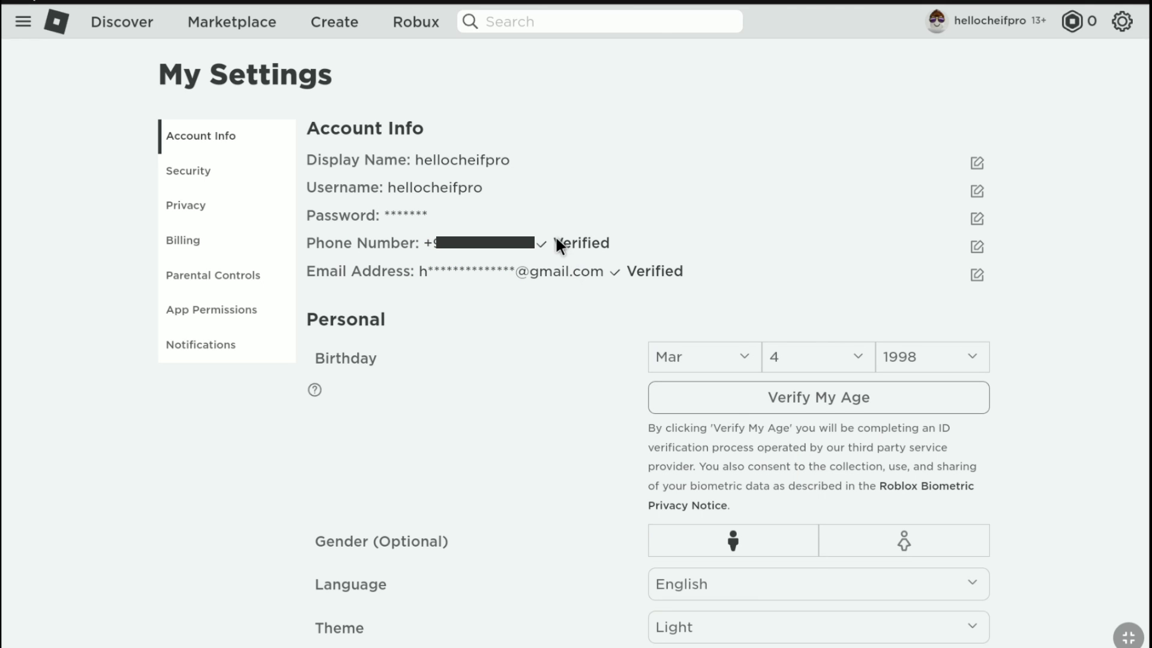
{"action": "left_click_drag", "start_coordinate": [555, 237], "coordinate": [626, 236]}
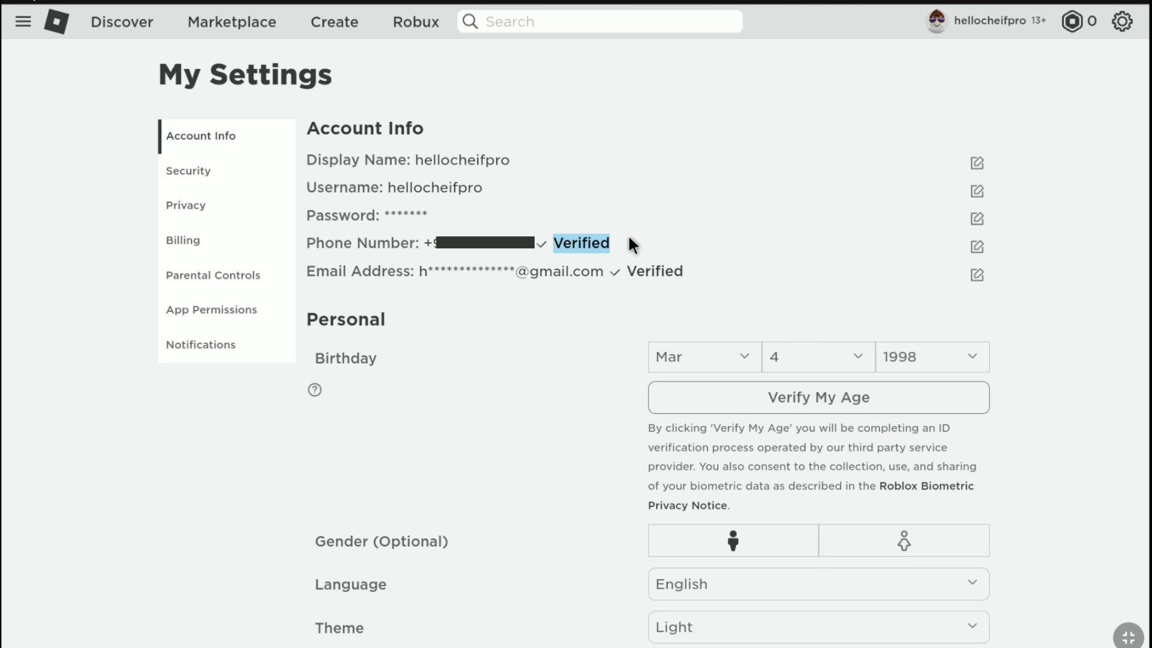